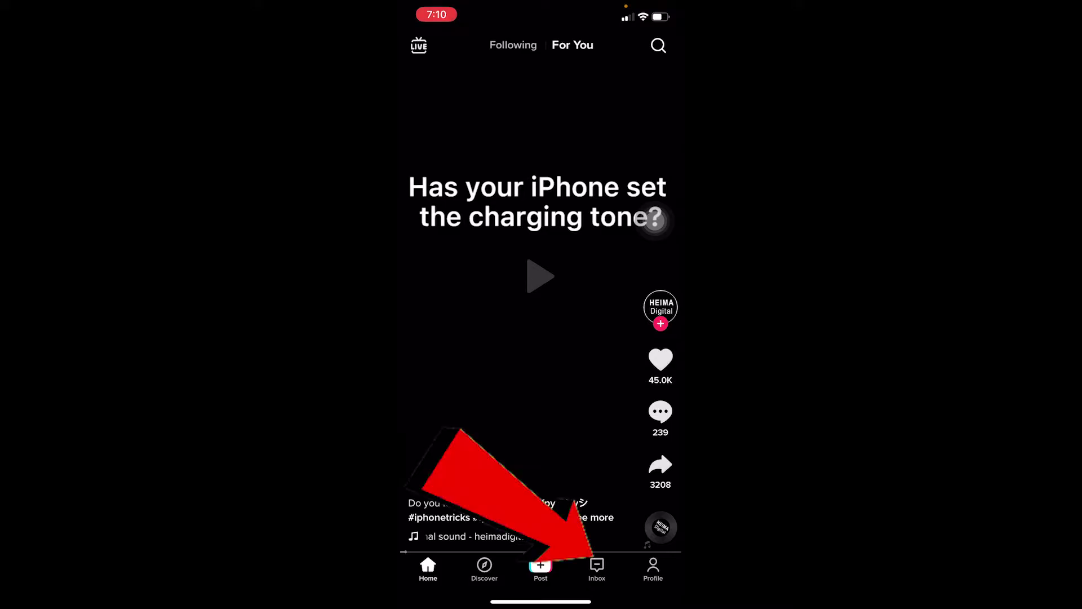
Check the Inbox for messages, then try the compose icon's New chat list
click(596, 568)
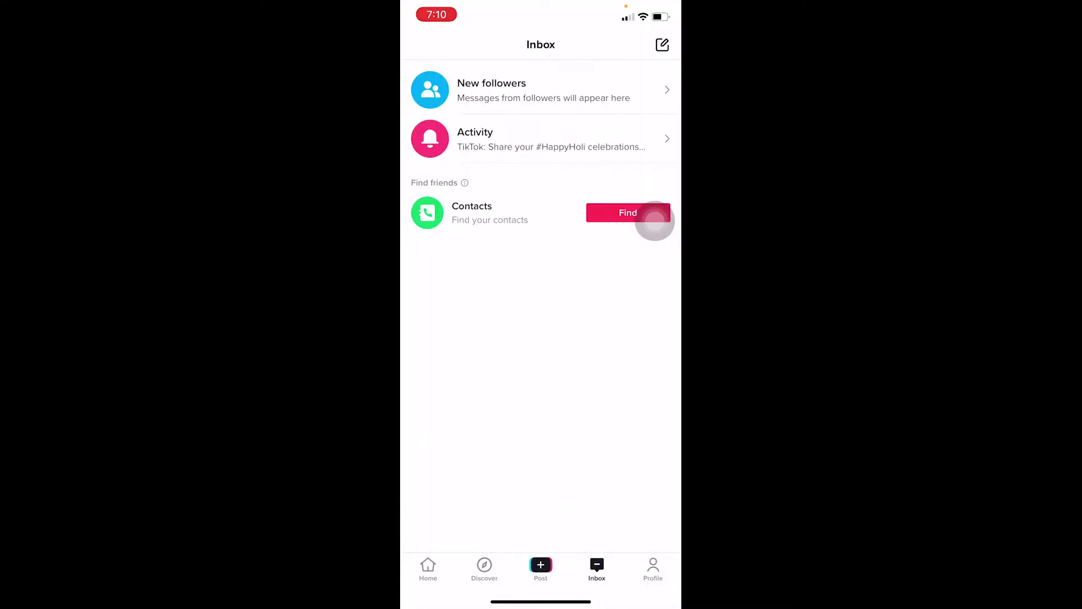
click(662, 44)
Go from Profile through the options menu to Settings and privacy
click(653, 568)
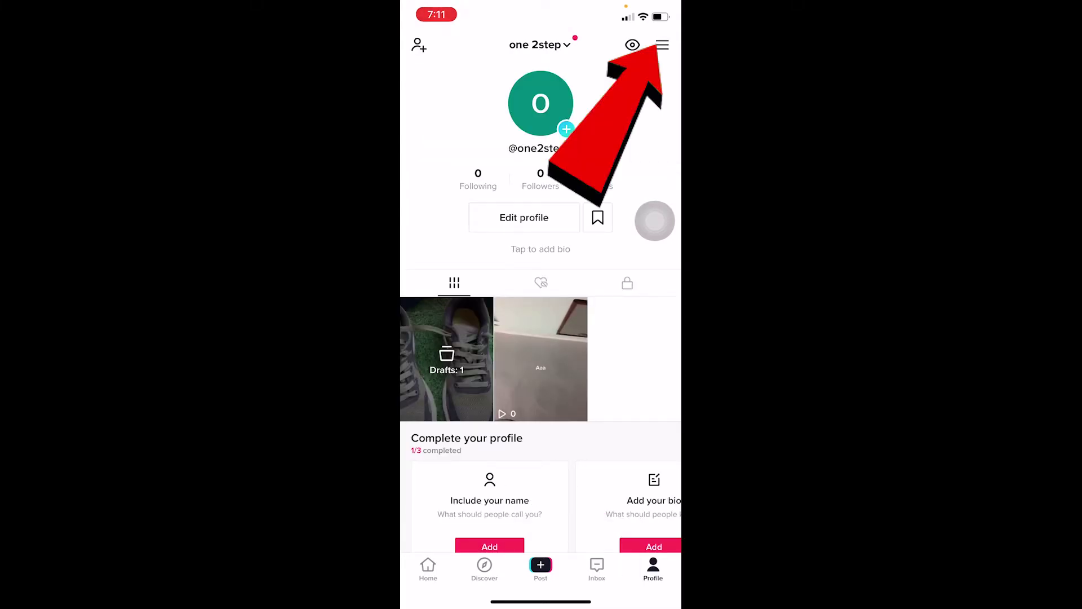
click(662, 44)
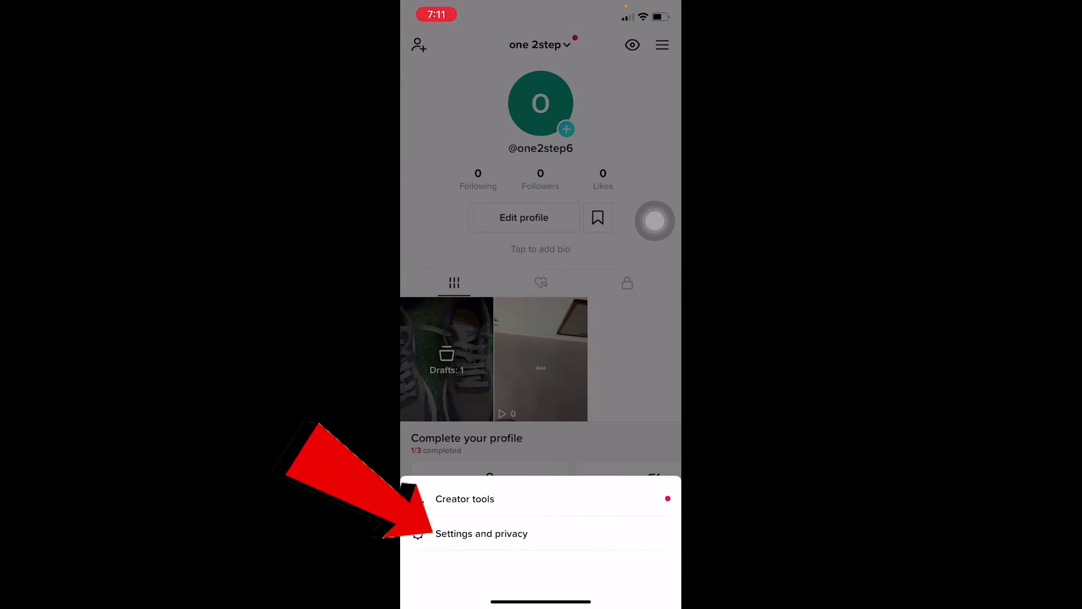
click(481, 533)
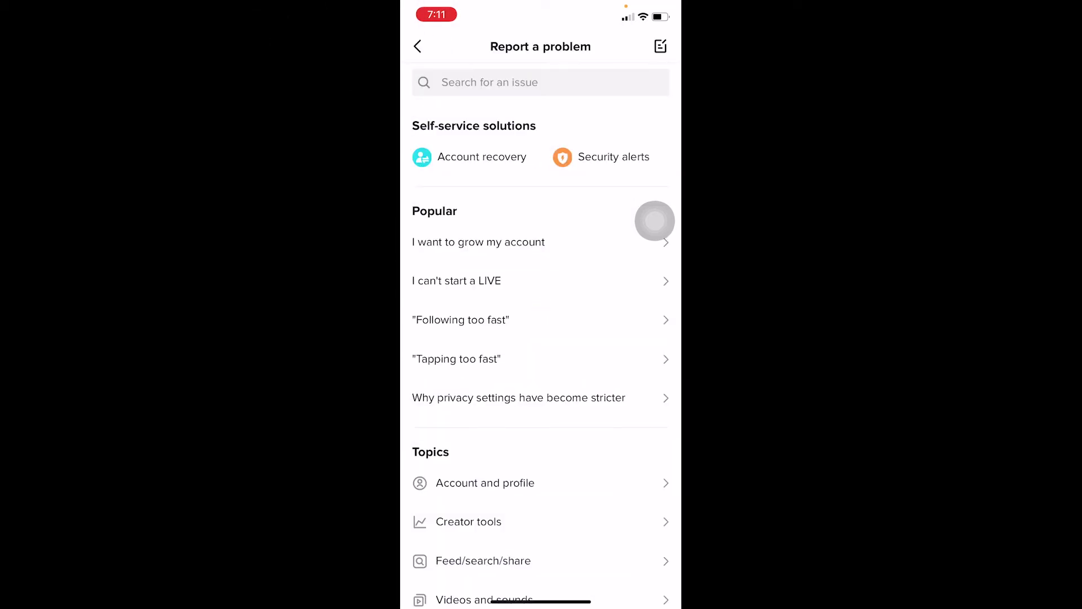
scroll(655, 221, down, 5)
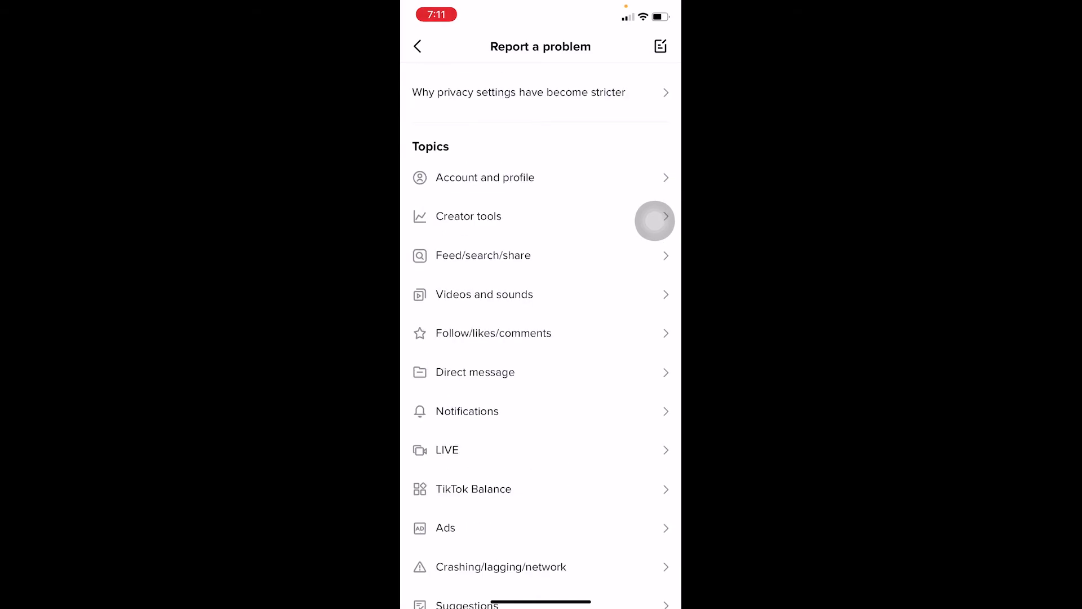
Choose the Direct message topic on the Report a problem page
click(474, 373)
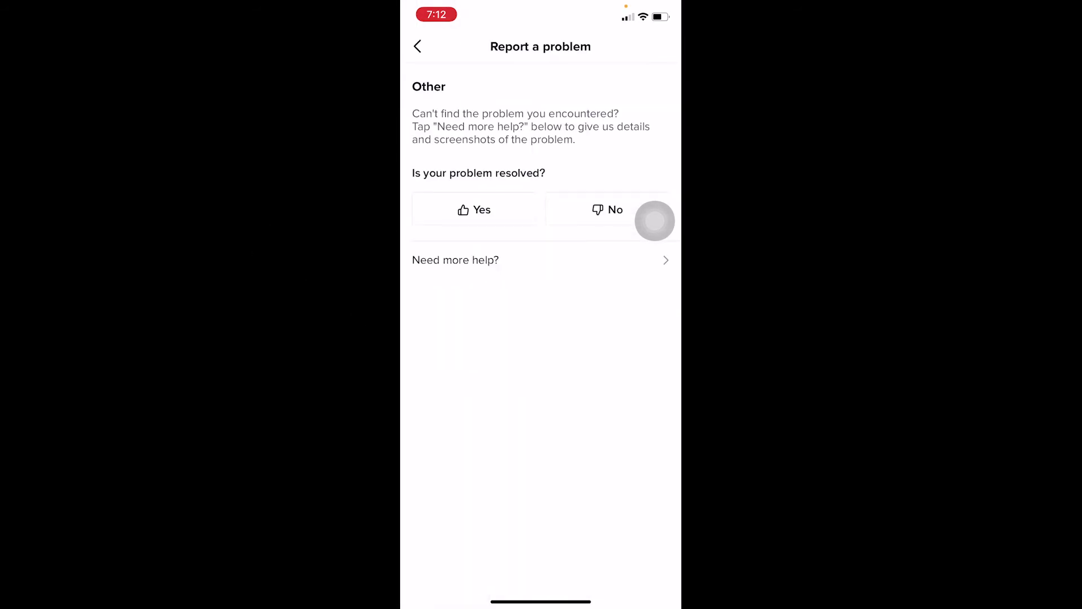
Choose Need more help? and start the feedback description
click(454, 260)
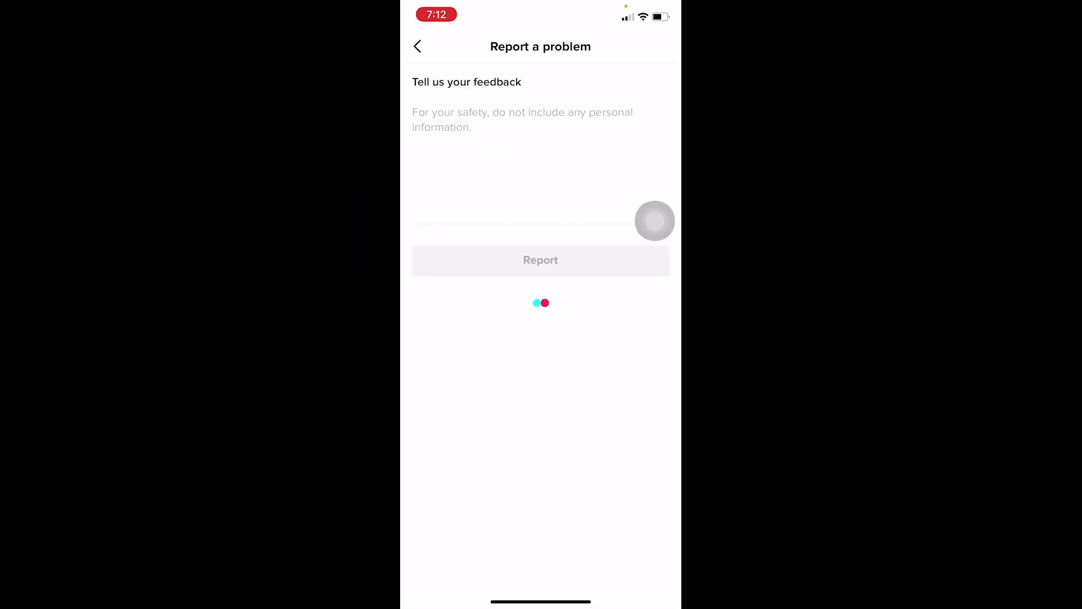
click(522, 118)
text(Hi my direct messenge option is not being being shown please help me with it)
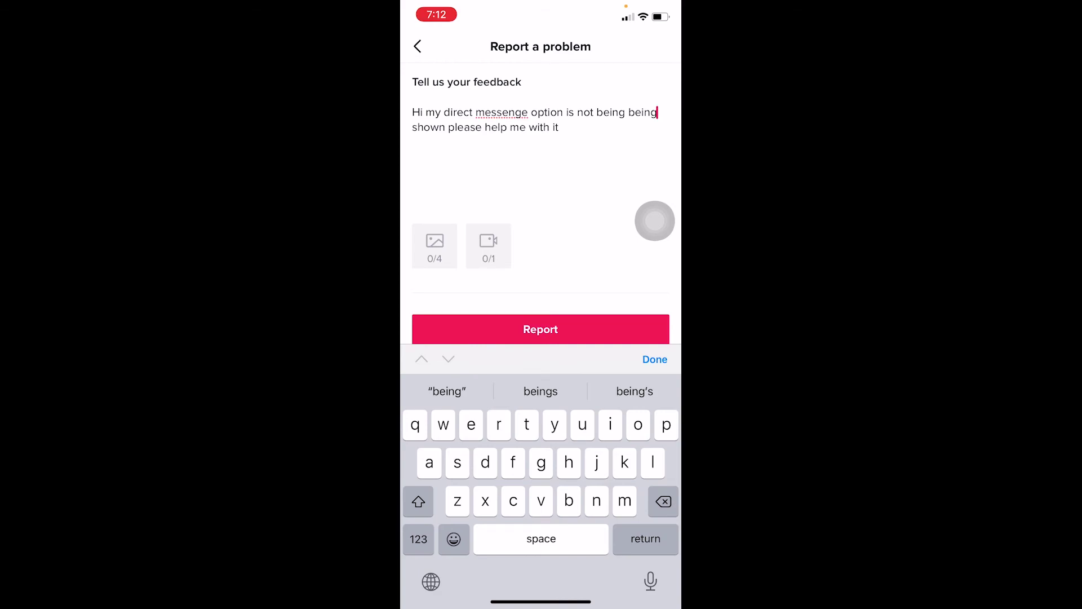
Submit the report, swipe back twice through the help pages, and reopen the Inbox
click(540, 329)
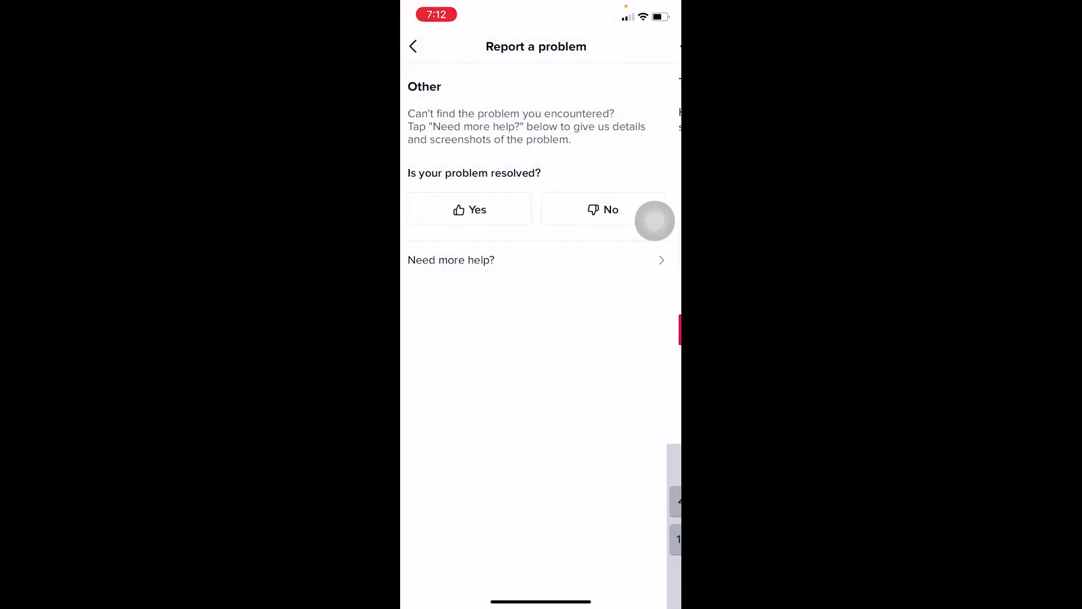
drag(403, 221, 655, 220)
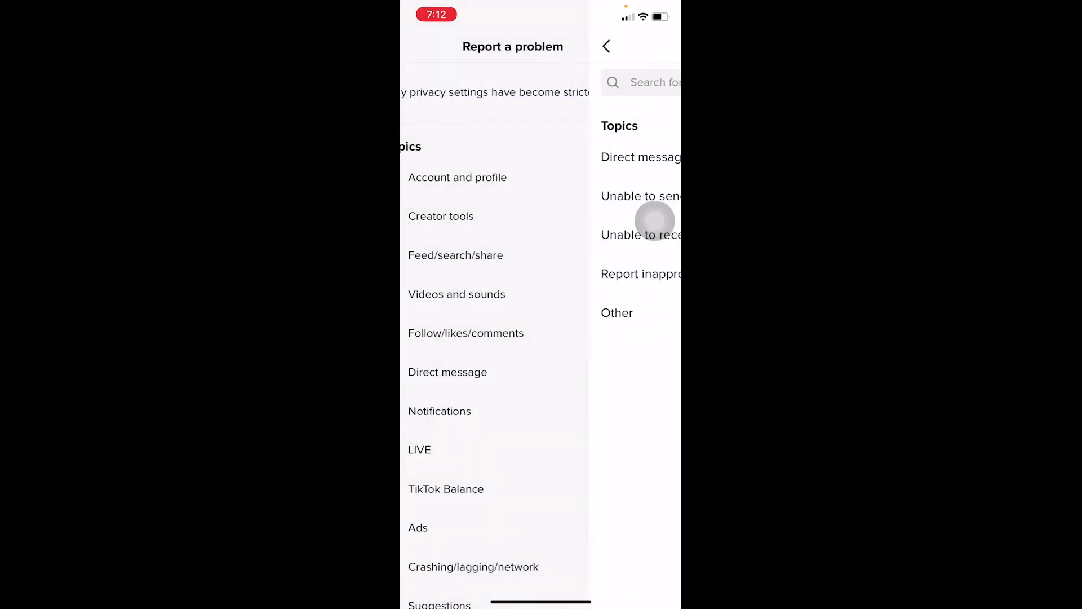
drag(403, 221, 655, 220)
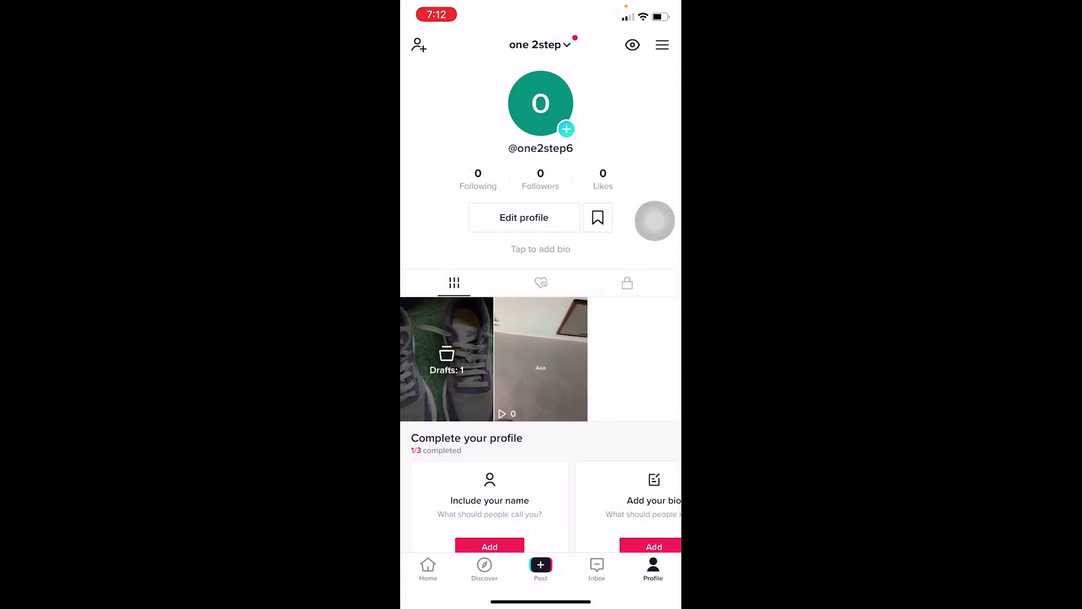
click(597, 569)
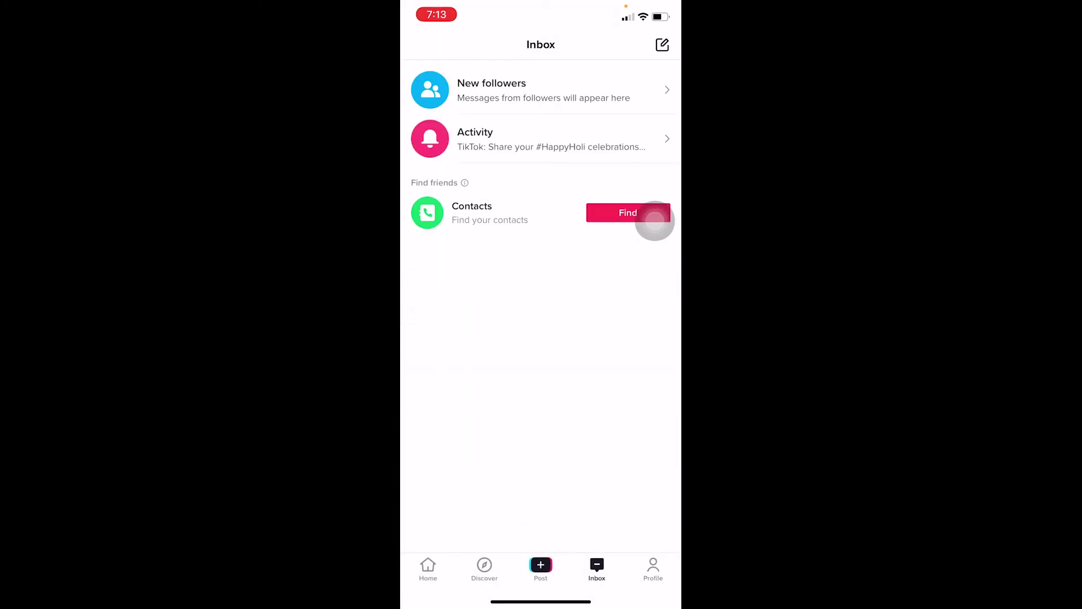